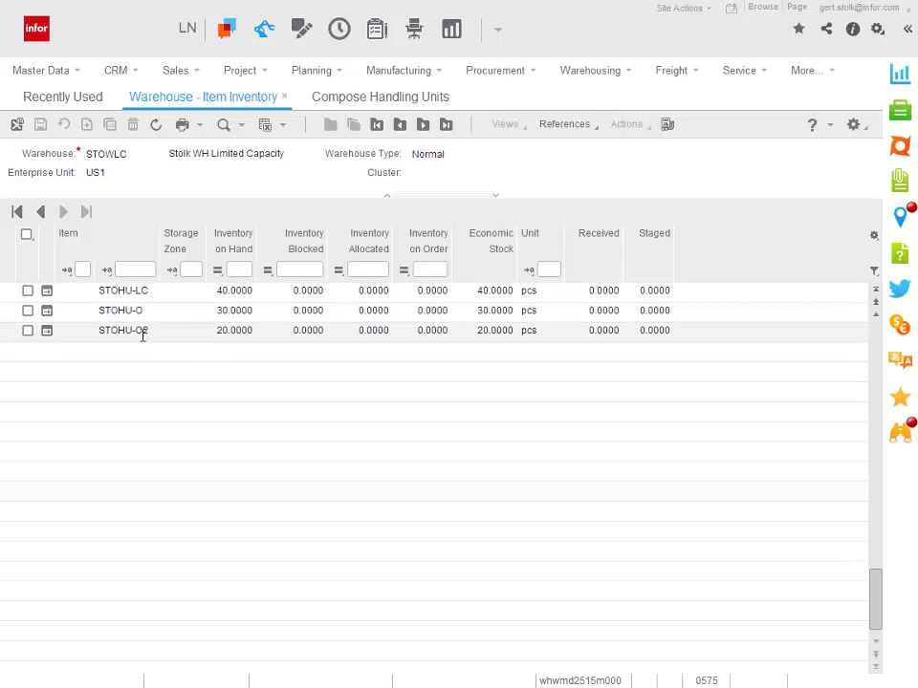
# Step: Open STOWLC's handling units to view the 40, 30 and 20 pcs pallets and their 10-piece boxes
pyautogui.click(667, 126)
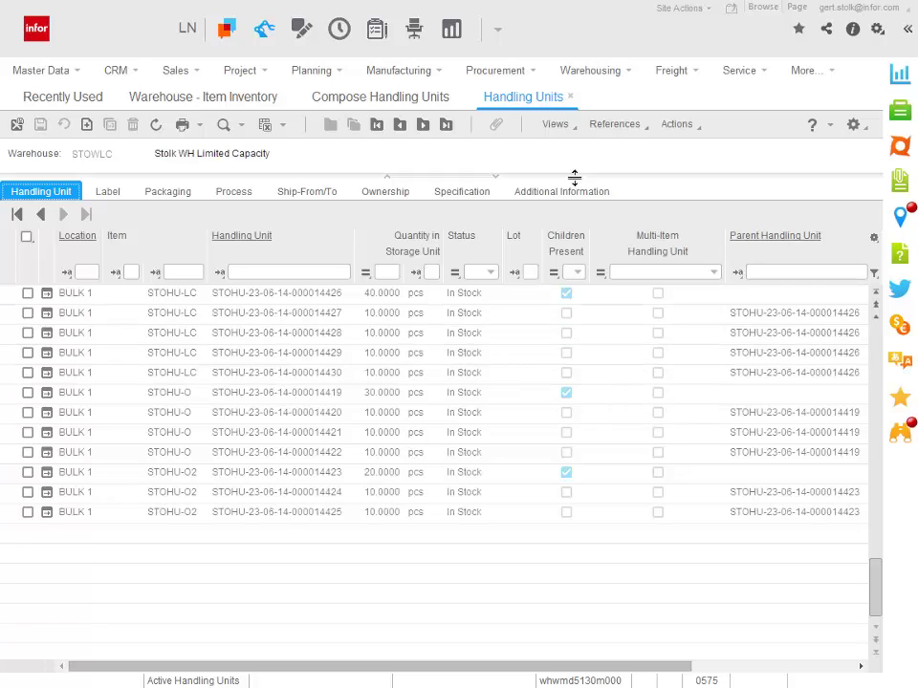
# Step: Close the handling units list and show the BULK 1 pallets in Compose Handling Units
pyautogui.click(570, 96)
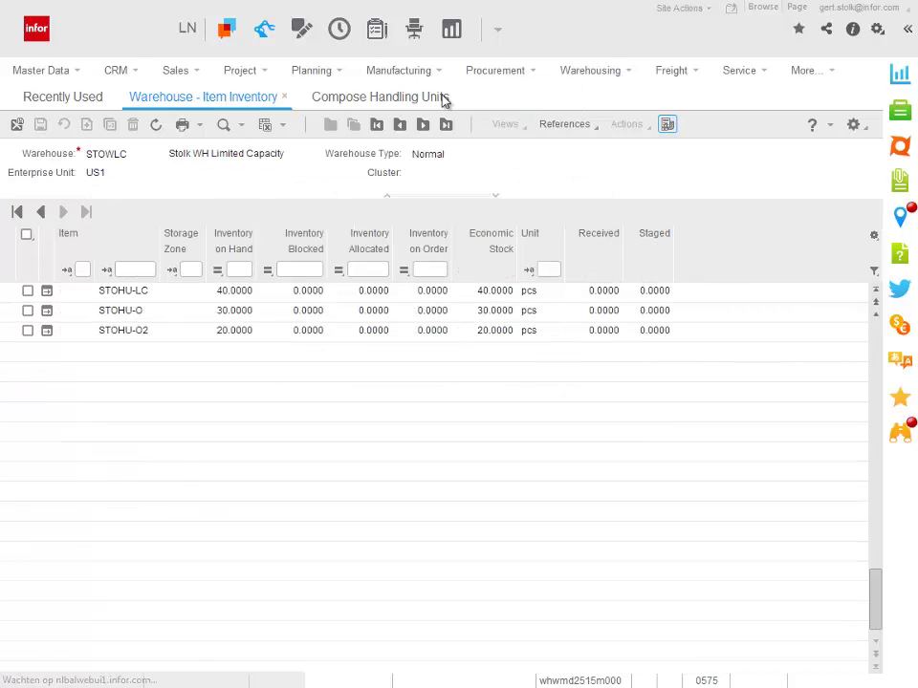
pyautogui.click(380, 98)
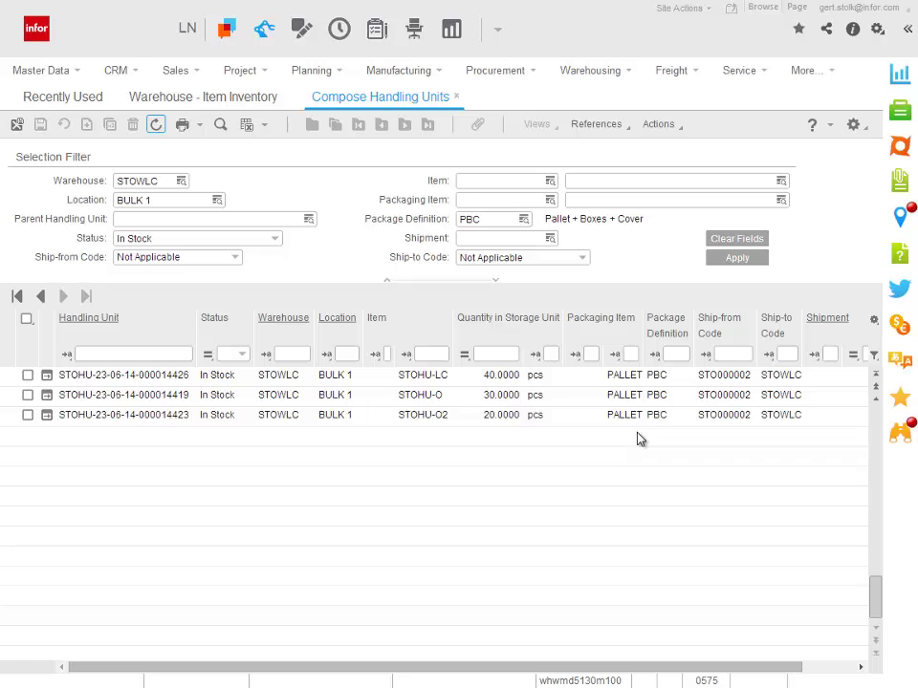
pyautogui.click(606, 126)
# Step: Show the pallets as a handling unit tree and move both STOHU-O2 boxes onto pallet 14419
pyautogui.click(606, 169)
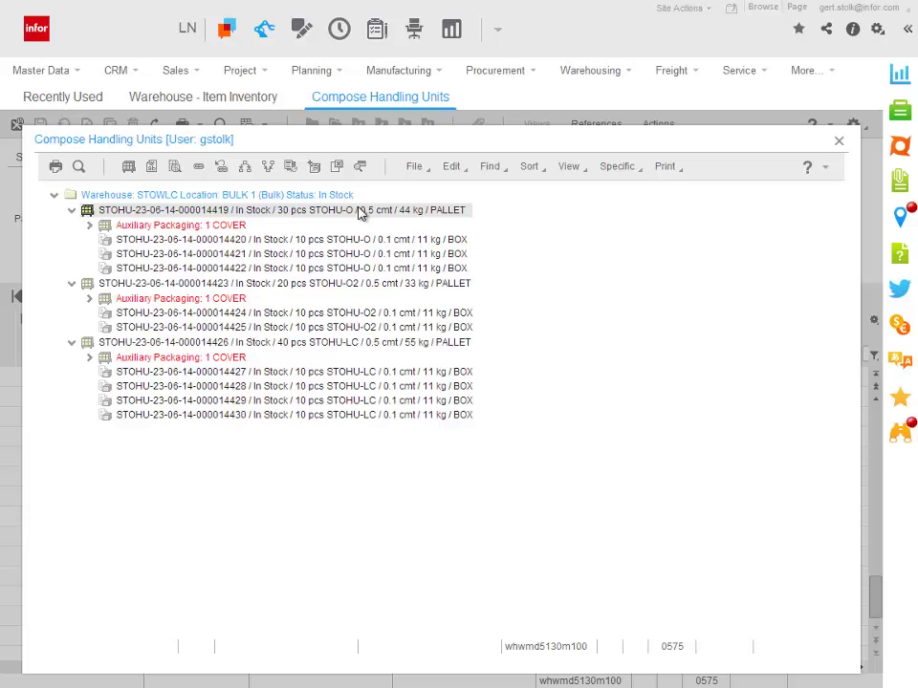
pyautogui.click(406, 316)
pyautogui.keyDown('ctrl'); pyautogui.click(406, 327); pyautogui.keyUp('ctrl')
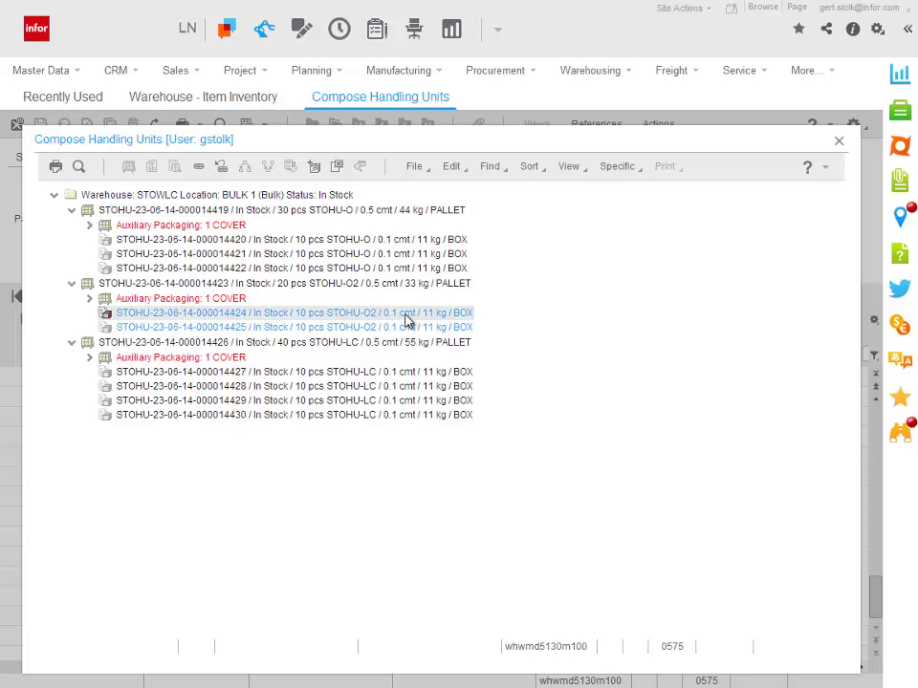
pyautogui.moveTo(407, 318); pyautogui.dragTo(330, 211)
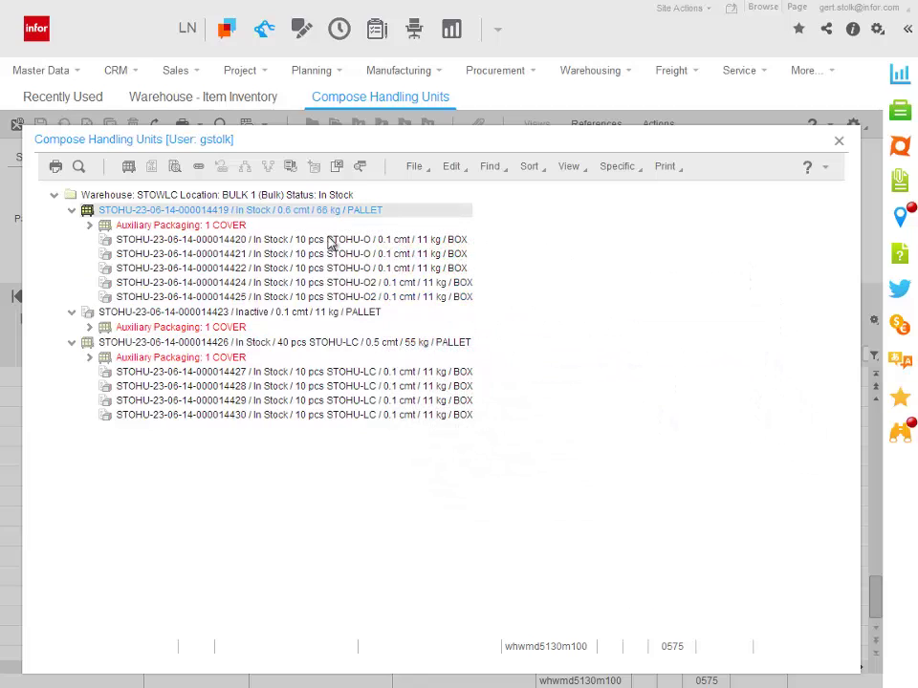
# Step: Move the four STOHU-LC boxes onto pallet 14419 and select the merged pallet
pyautogui.click(352, 372)
pyautogui.keyDown('shift'); pyautogui.click(361, 414); pyautogui.keyUp('shift')
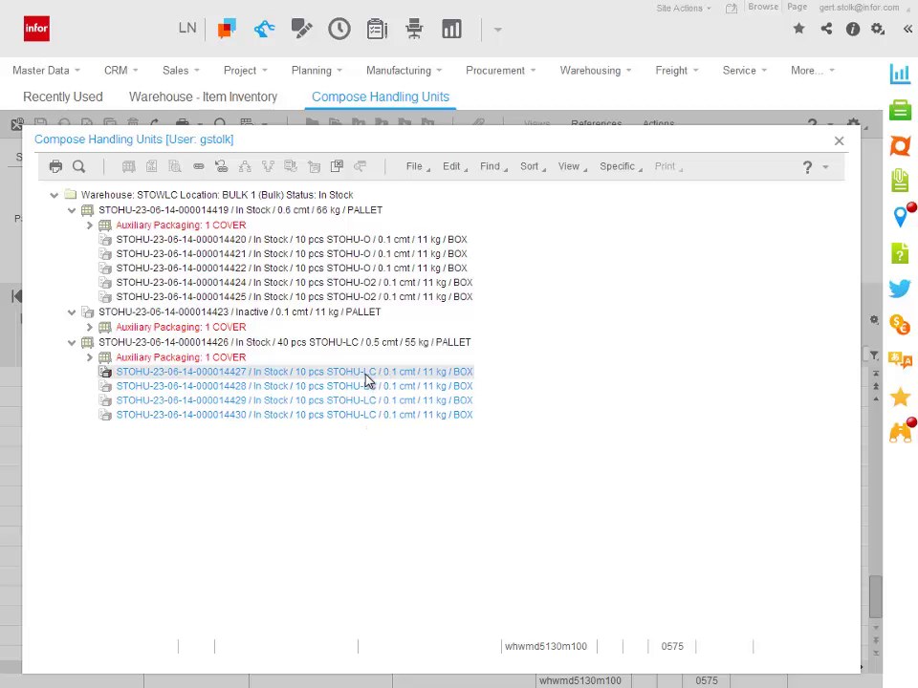
pyautogui.moveTo(368, 380); pyautogui.dragTo(279, 213)
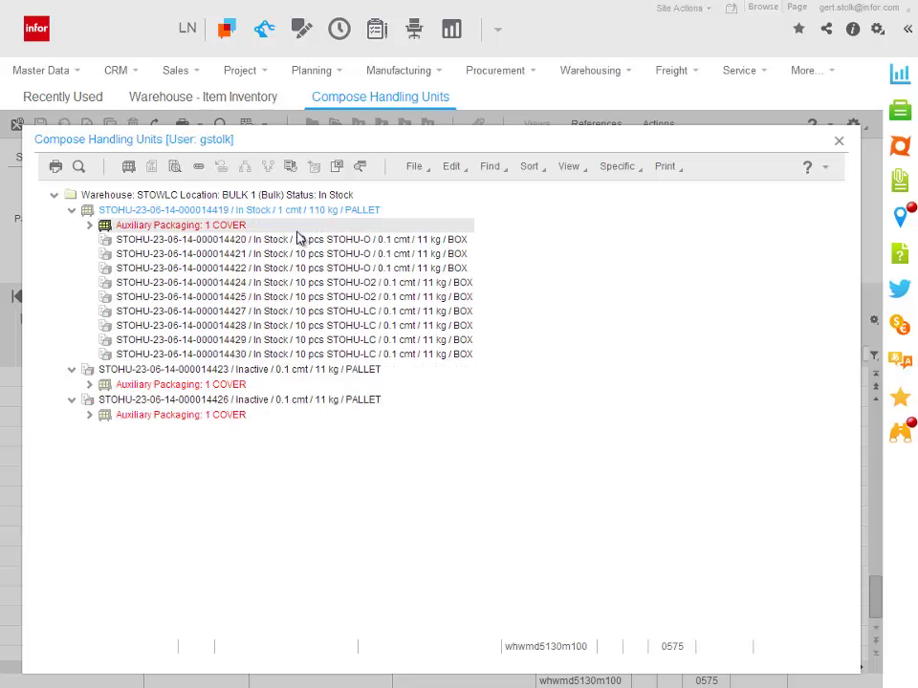
pyautogui.click(163, 214)
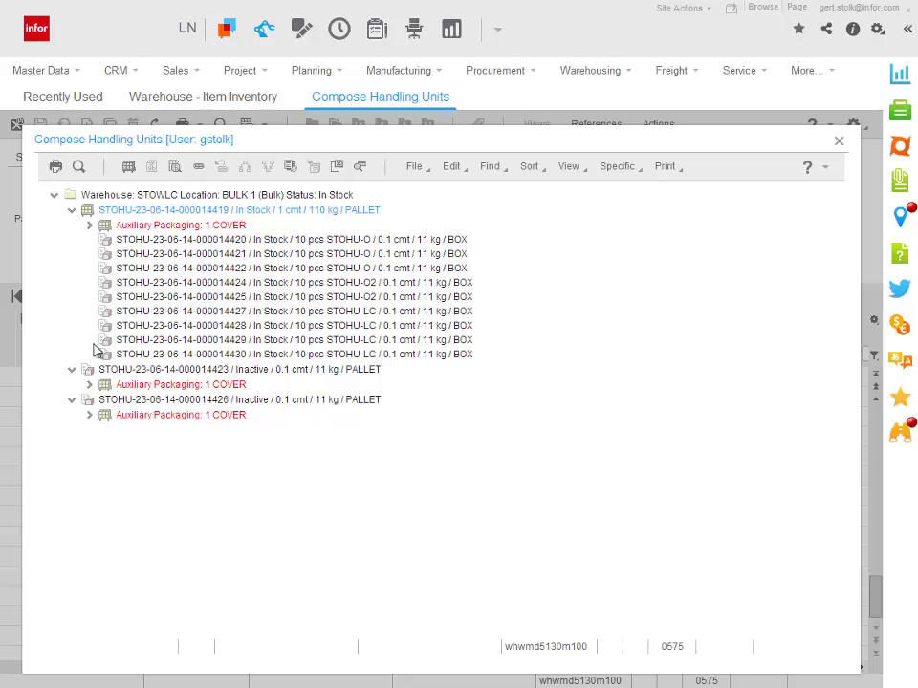
# Step: Refresh the list and check in STOWLC's handling units that pallet 14419 holds every box
pyautogui.click(840, 142)
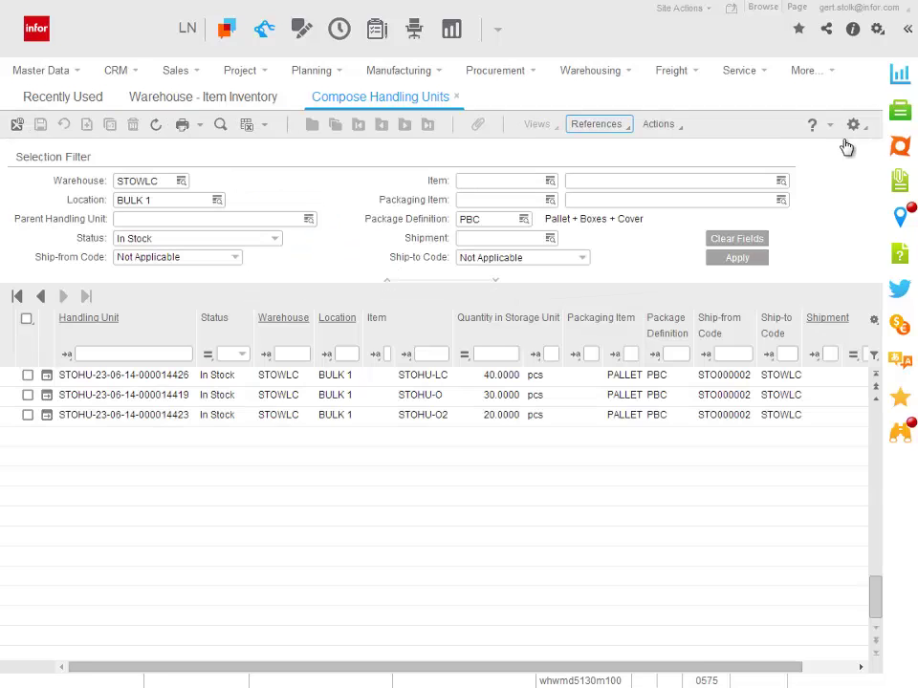
pyautogui.click(155, 125)
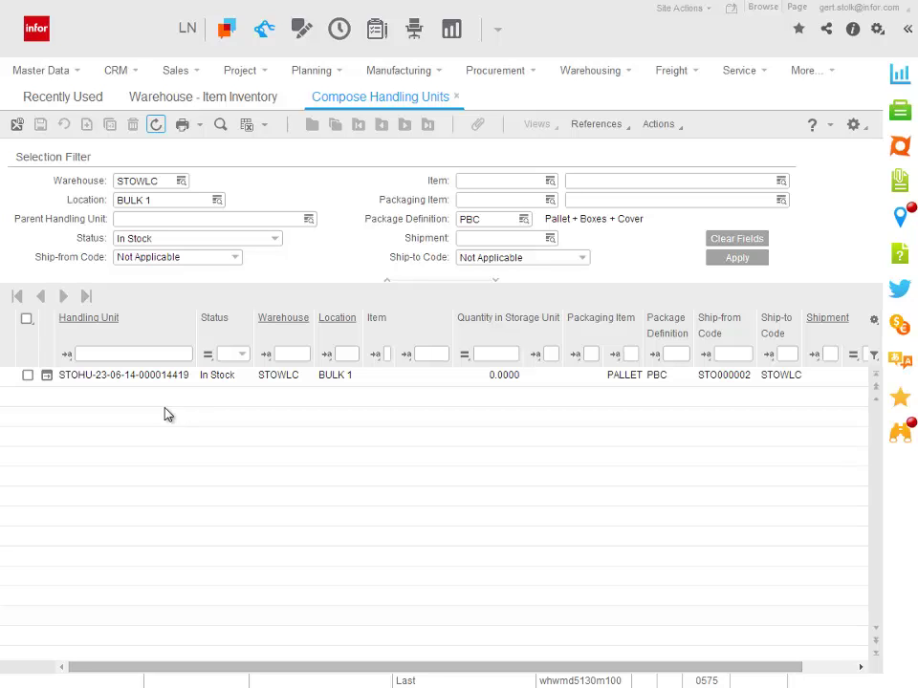
pyautogui.click(200, 100)
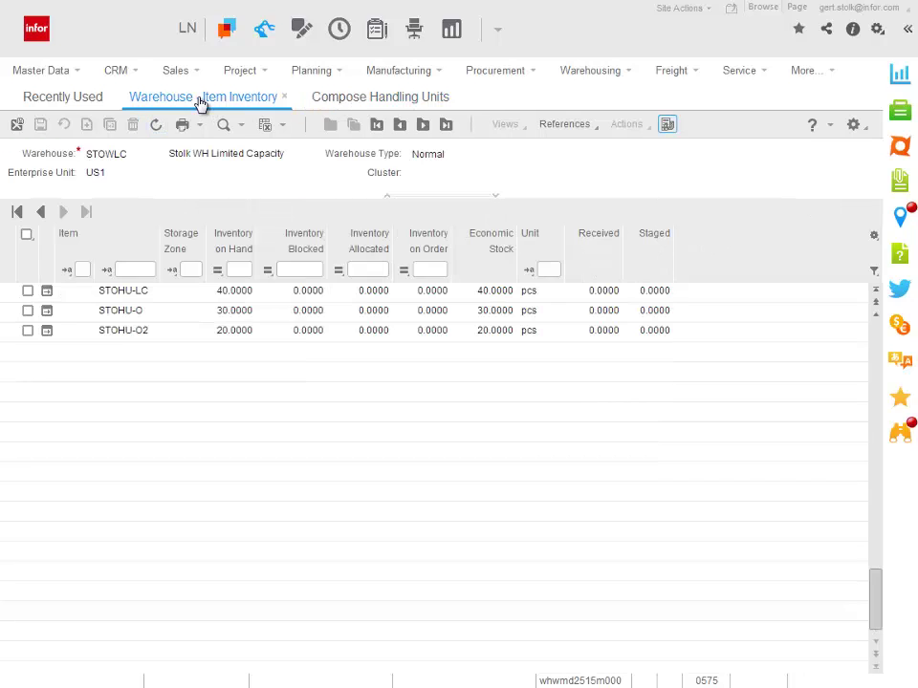
pyautogui.click(667, 125)
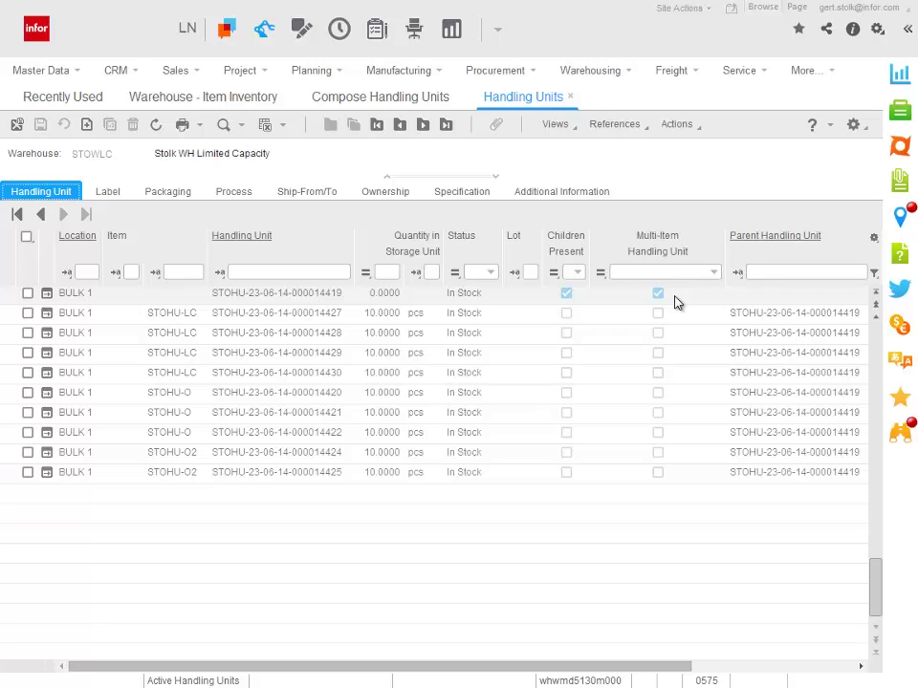
pyautogui.click(571, 98)
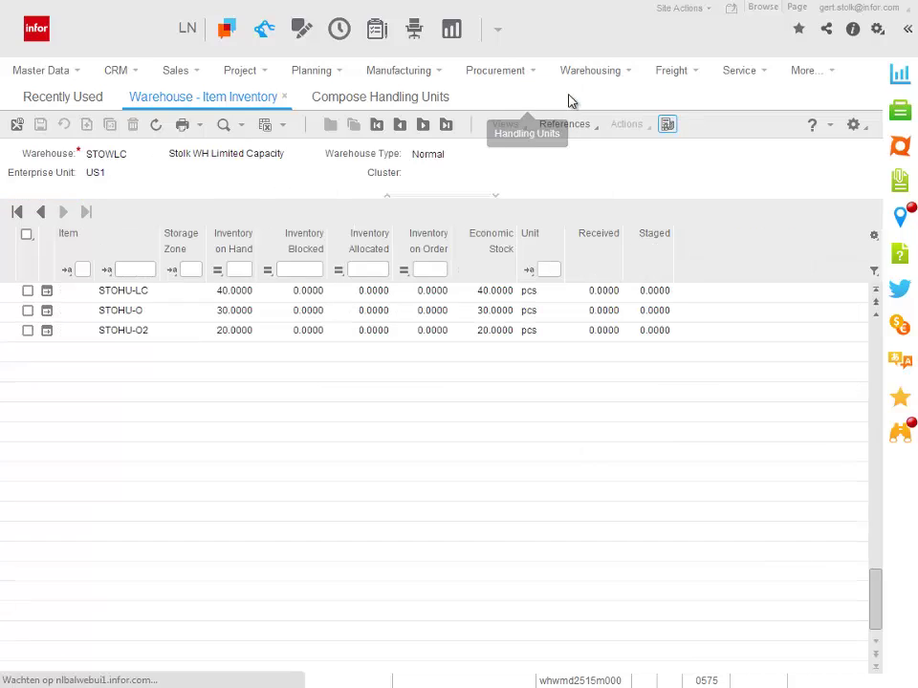
# Step: Open pallet 14419's details and start a manual transfer warehousing order from STOWLC, BULK 1
pyautogui.click(406, 100)
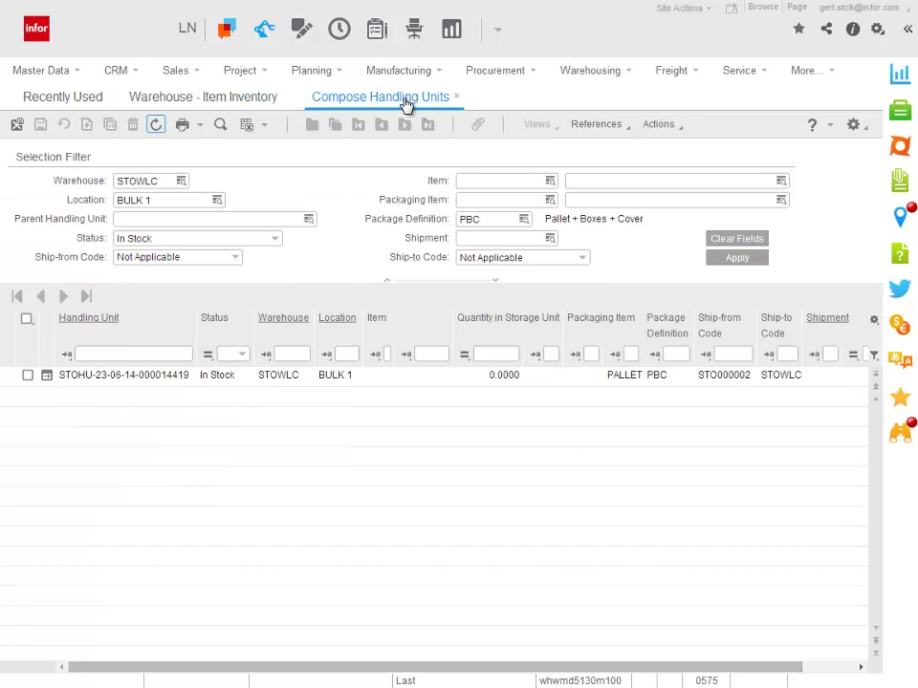
pyautogui.click(46, 377)
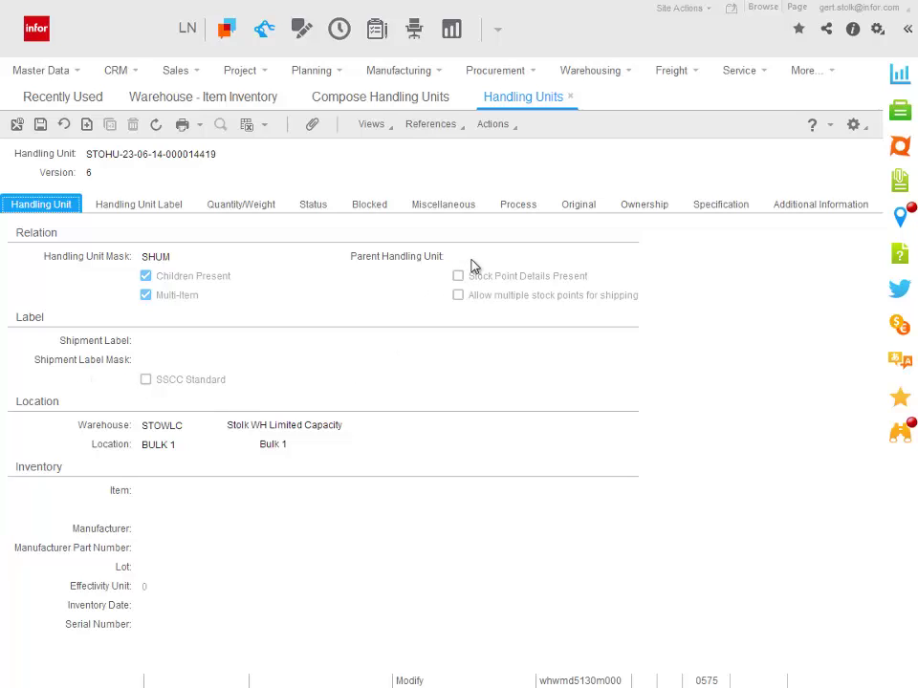
pyautogui.click(492, 126)
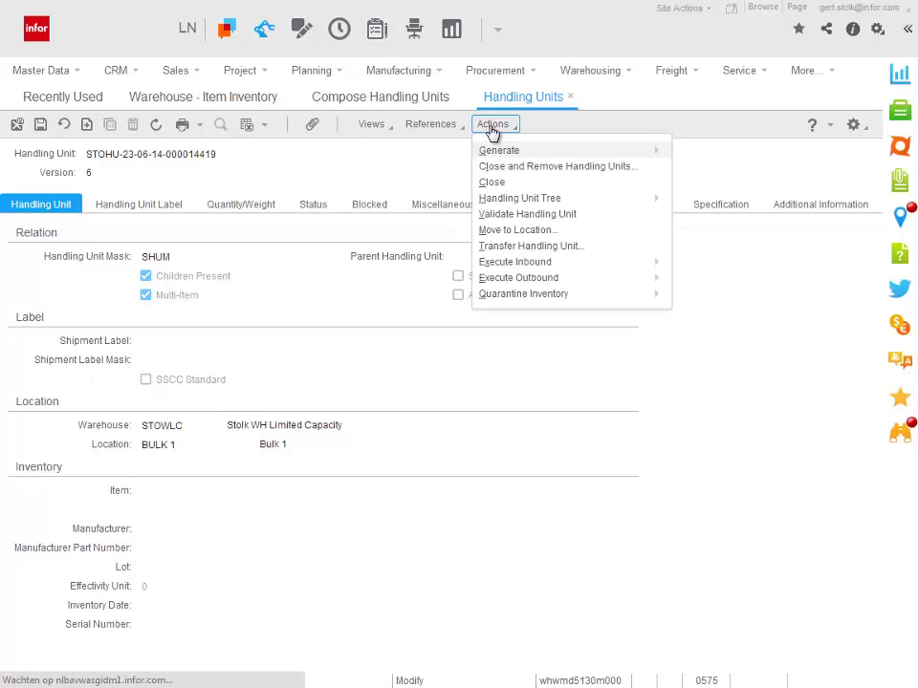
pyautogui.click(507, 246)
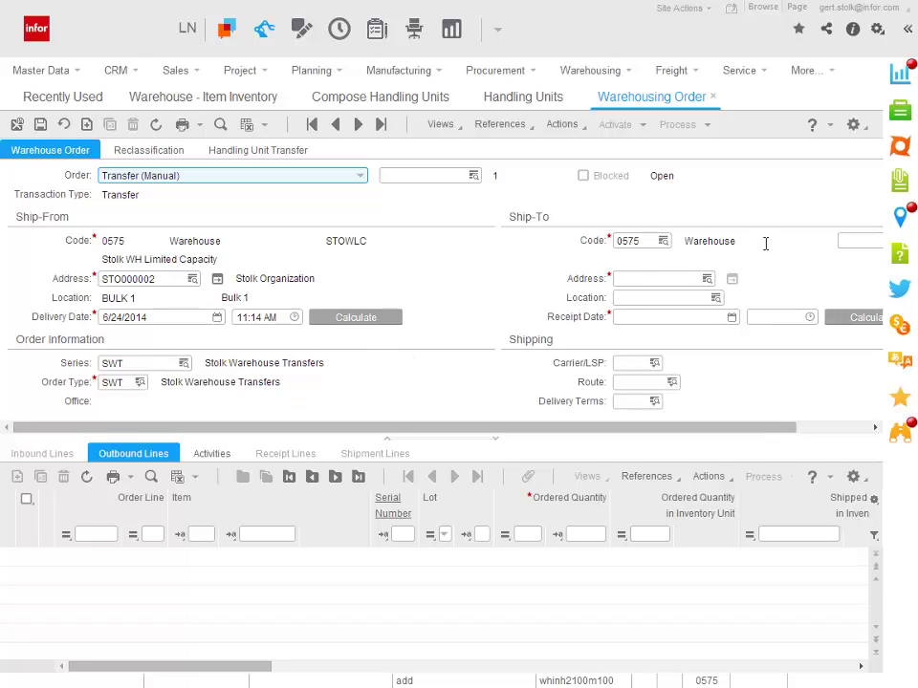
# Step: Set STOWLL as the Ship-To warehouse and save, creating transfer order SWT000016
pyautogui.click(842, 241)
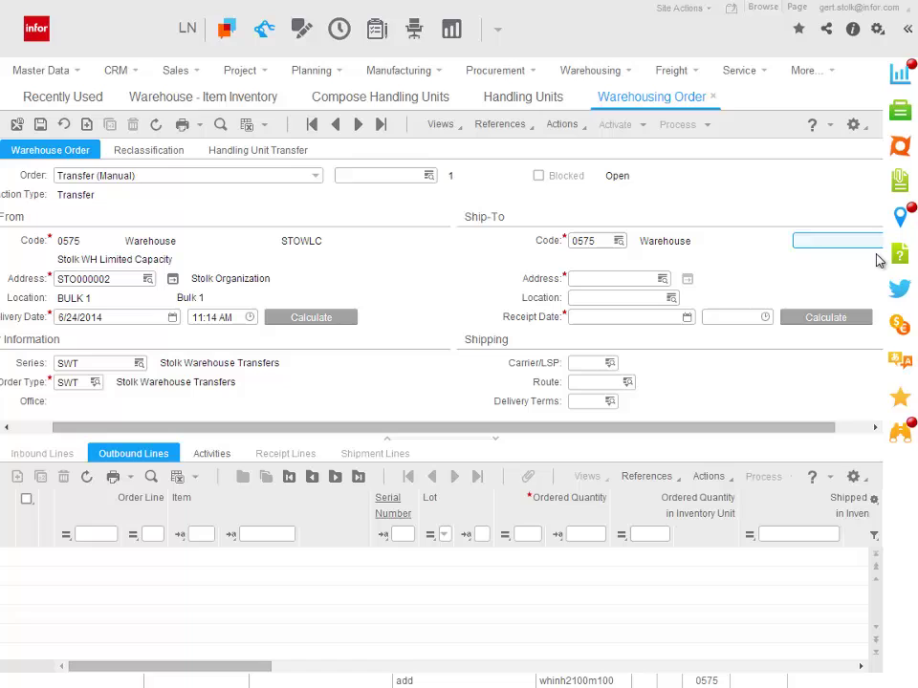
pyautogui.write('stowll')
pyautogui.press('Tab')
pyautogui.press('Tab')
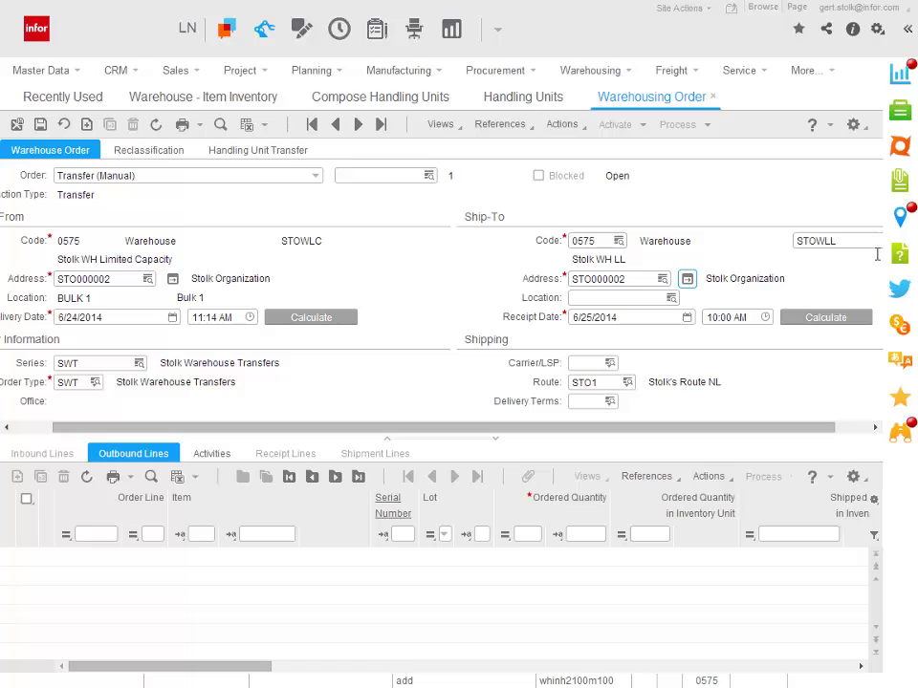
pyautogui.press('Tab')
pyautogui.press('Tab')
pyautogui.press('Tab')
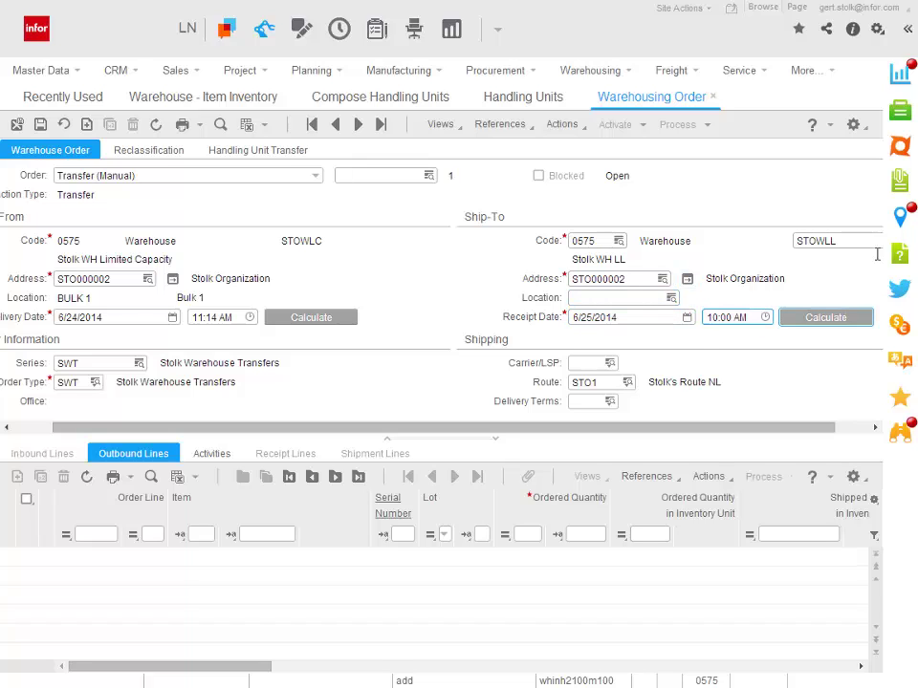
pyautogui.press('Tab')
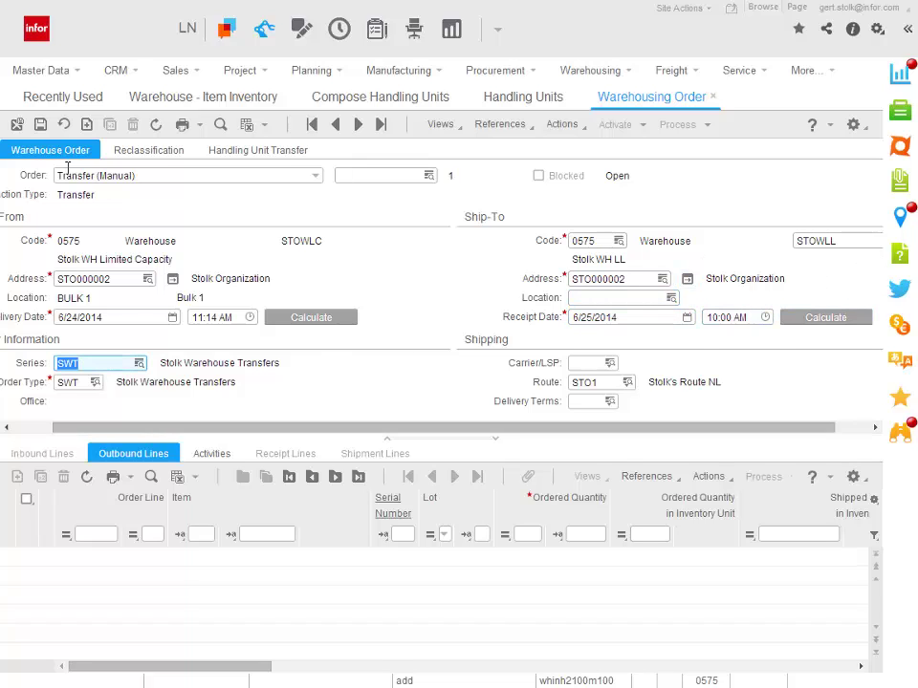
pyautogui.click(40, 126)
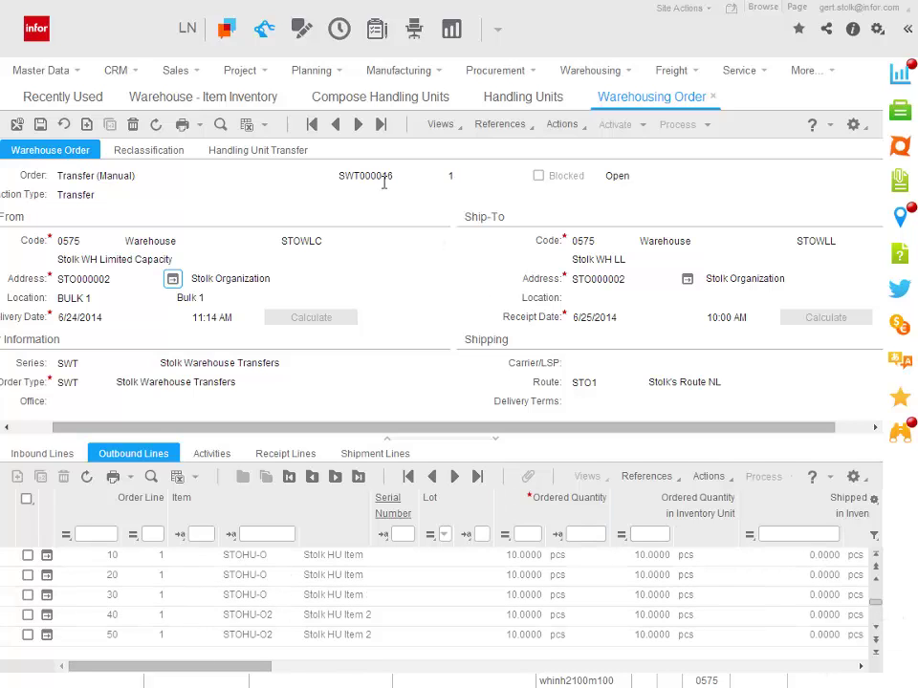
# Step: Show handling unit 14419 on order SWT000016 and browse its 10-piece outbound lines
pyautogui.click(260, 153)
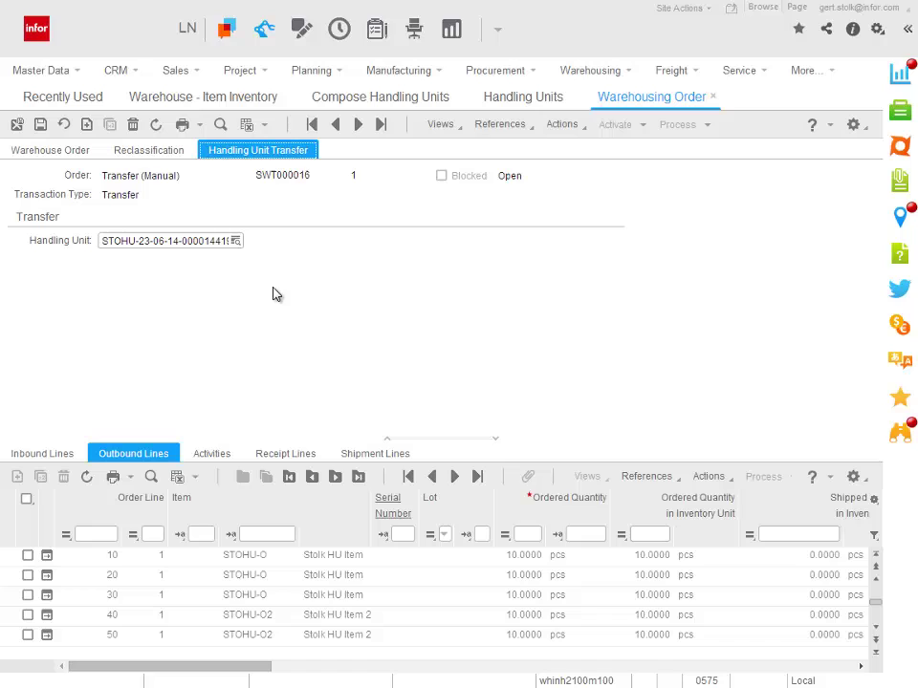
pyautogui.click(877, 633)
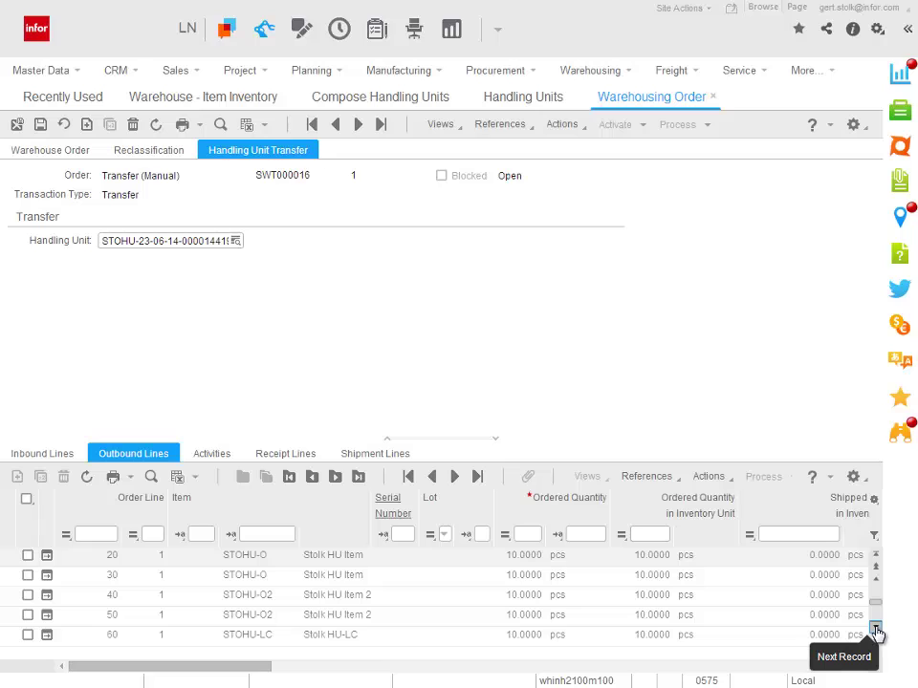
pyautogui.click(876, 631)
pyautogui.click(876, 582)
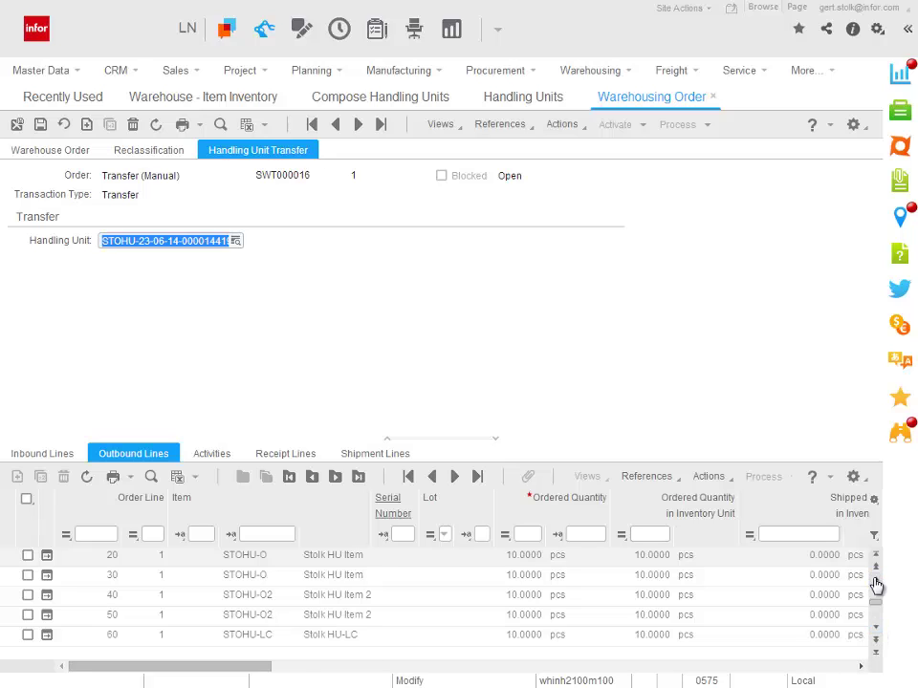
pyautogui.click(876, 582)
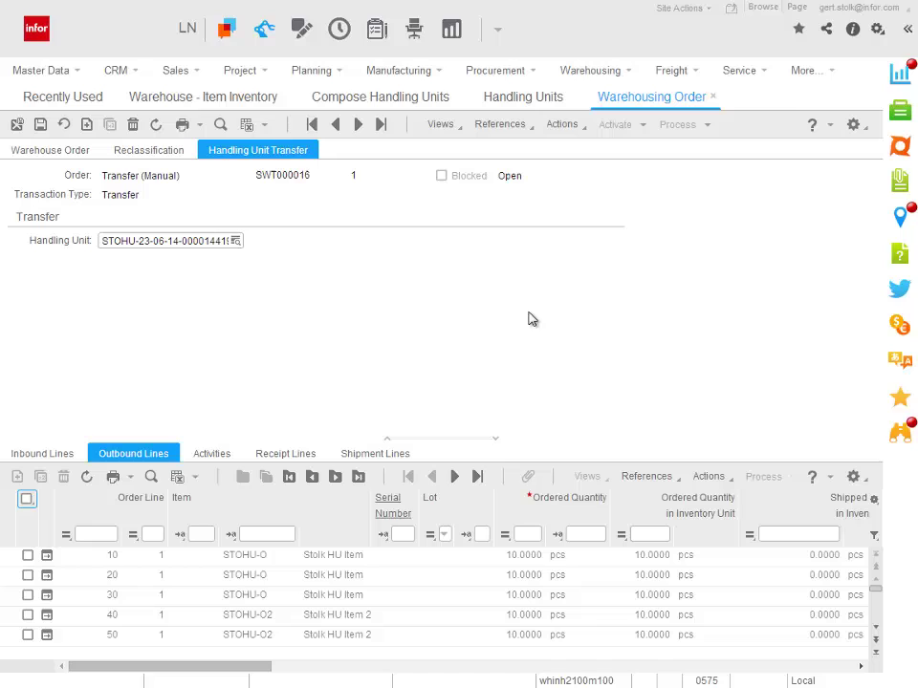
# Step: Release the order's outbound advice and display its DMS labels on device D
pyautogui.click(561, 125)
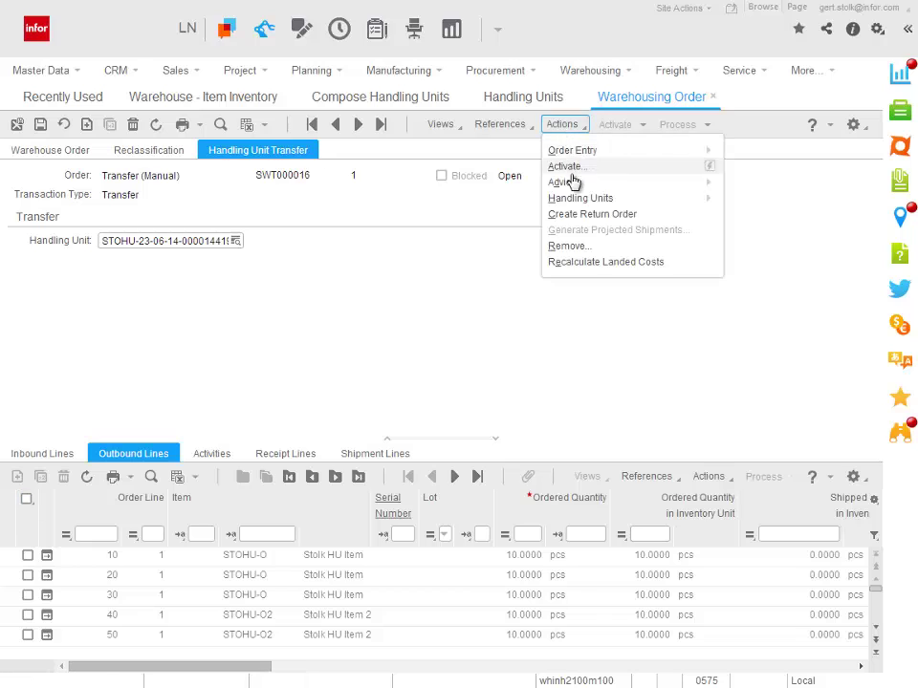
pyautogui.moveTo(569, 186)
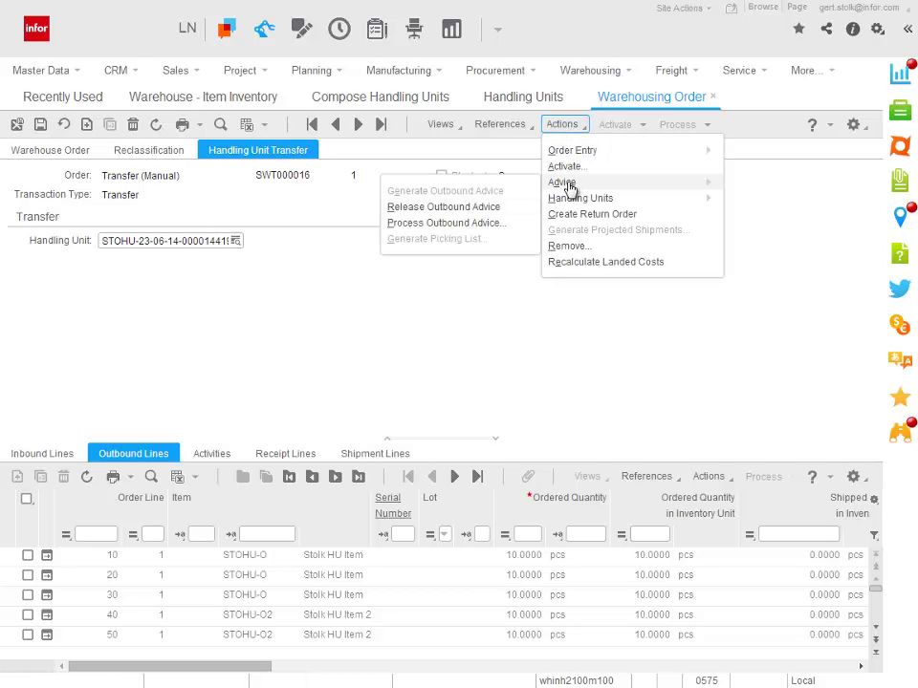
pyautogui.click(447, 207)
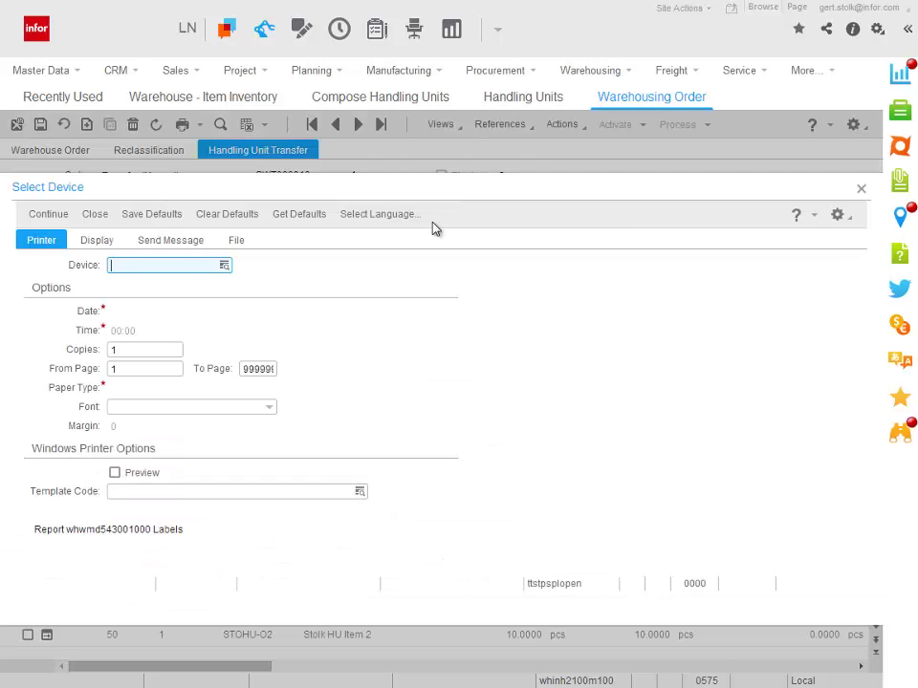
pyautogui.write('d')
pyautogui.press('Tab')
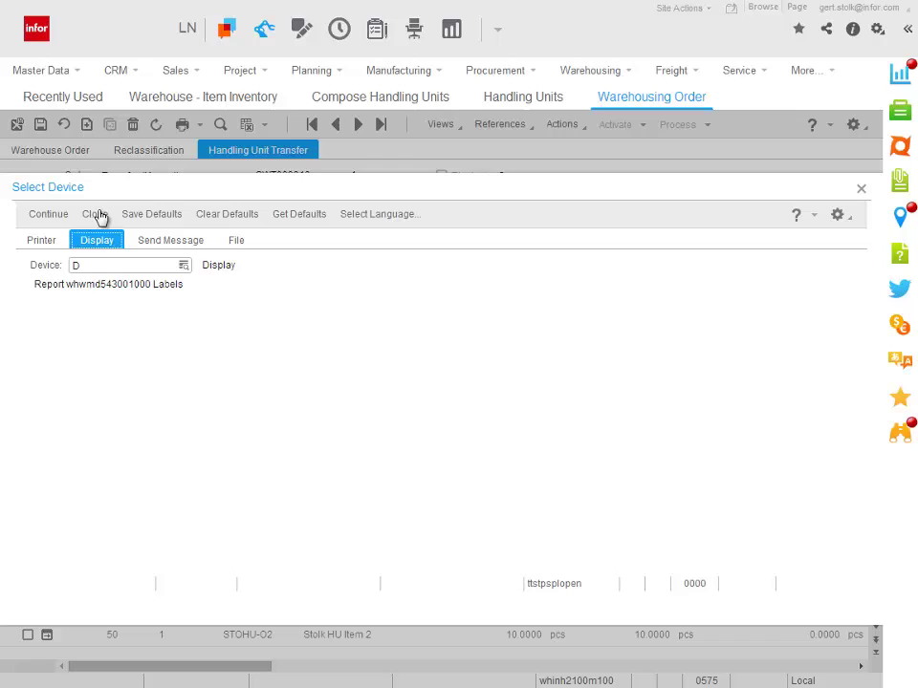
pyautogui.click(48, 214)
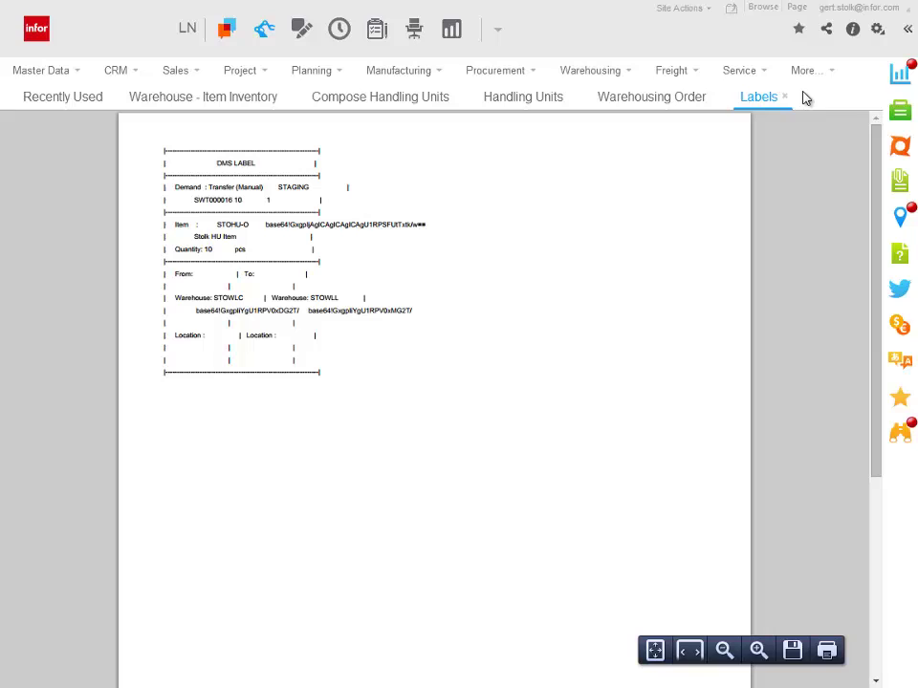
# Step: Close the labels, move item inventory to STOWLL, and list its handling units including pallet 14419
pyautogui.click(785, 97)
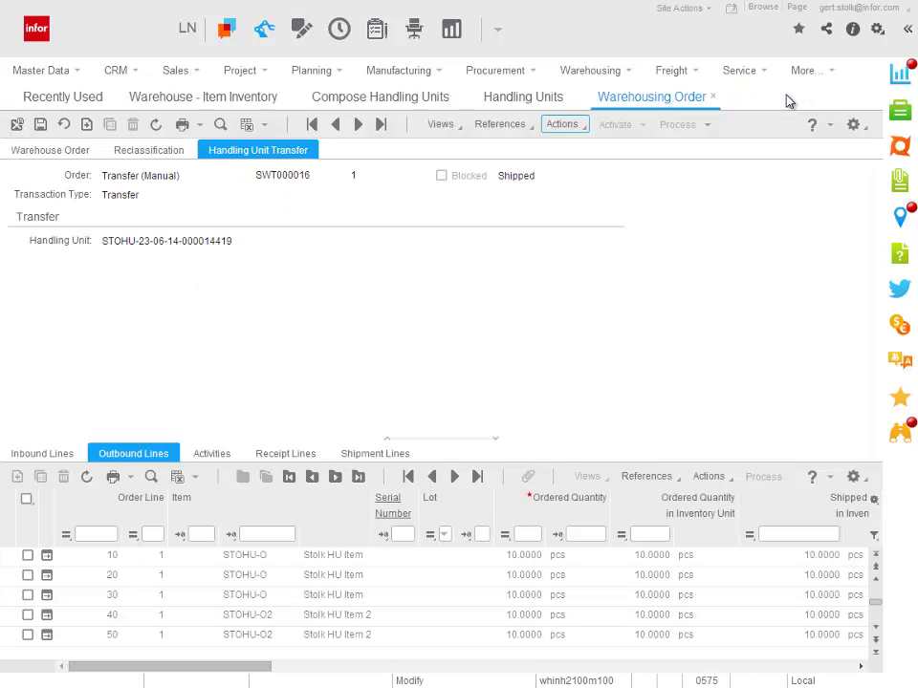
pyautogui.click(248, 99)
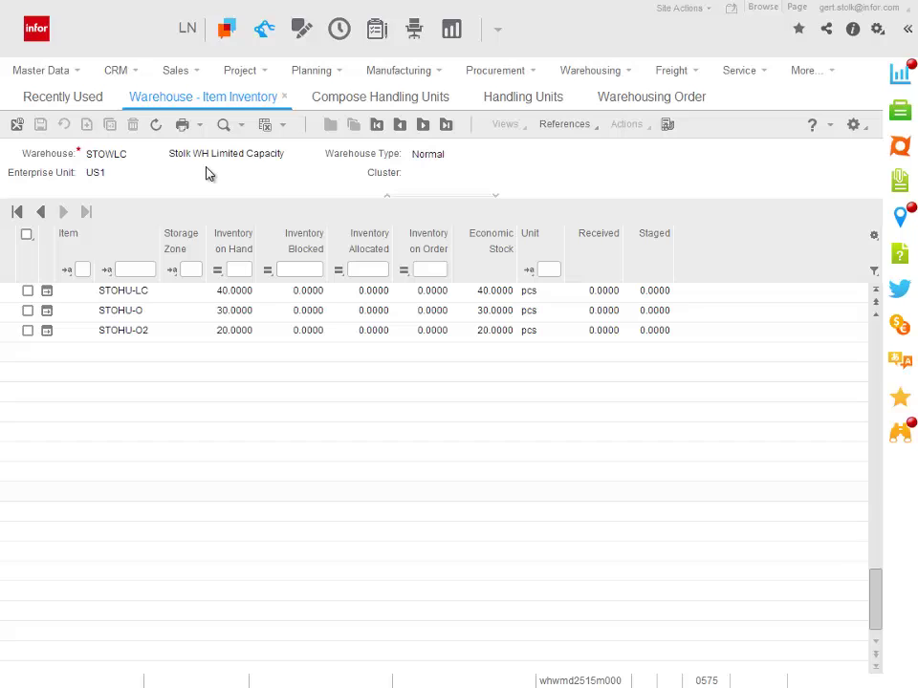
pyautogui.click(422, 127)
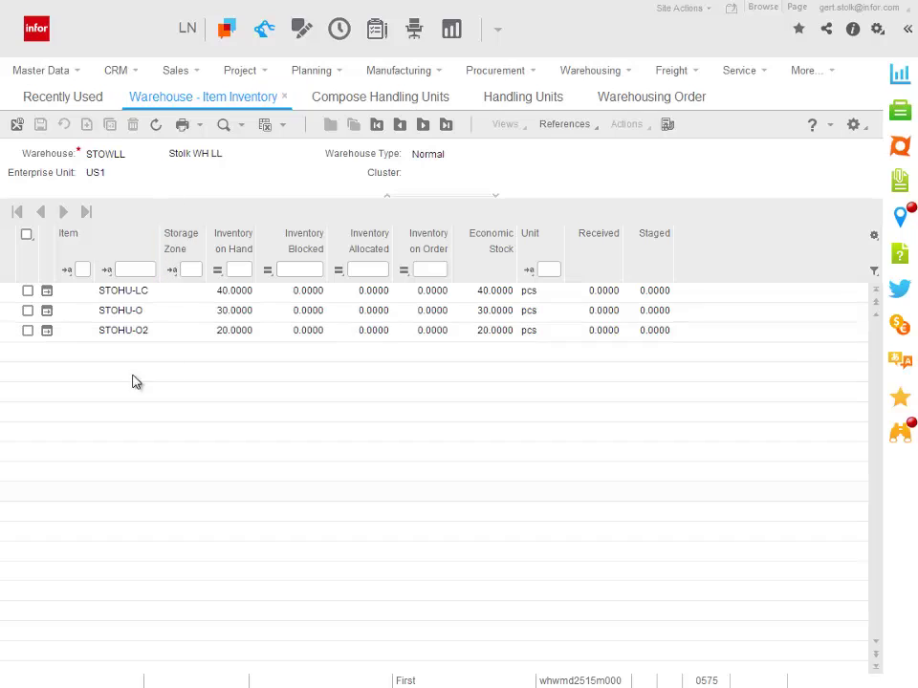
pyautogui.click(668, 126)
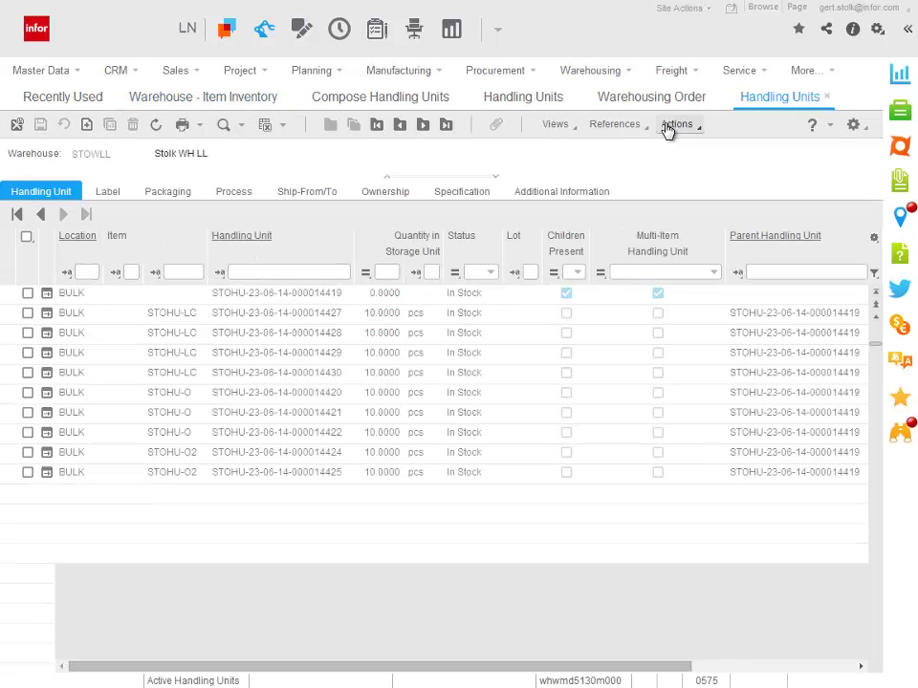